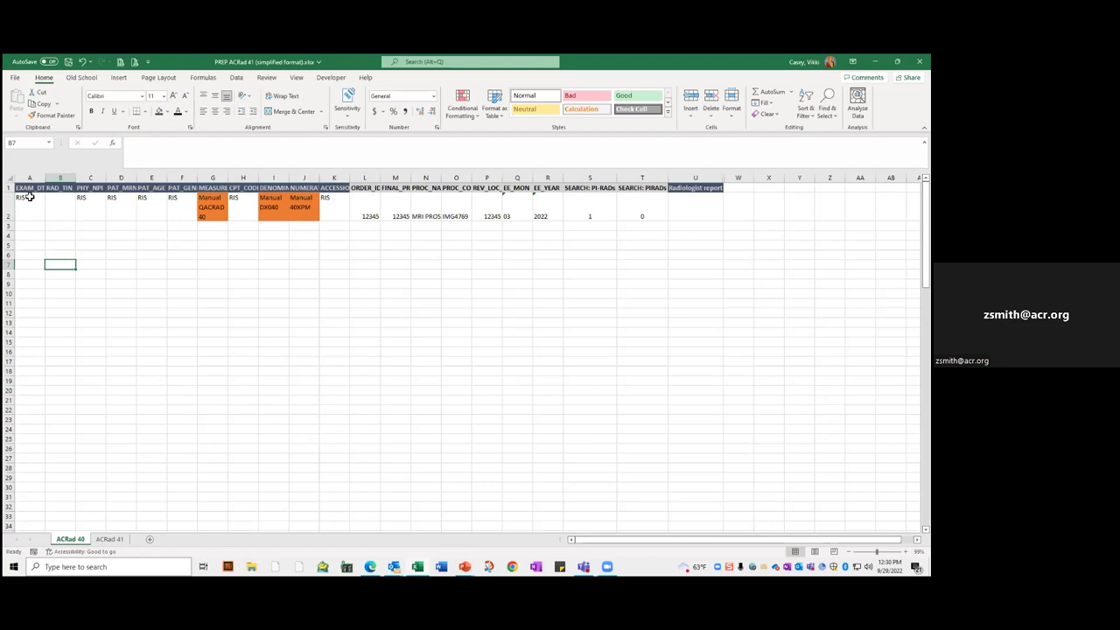
Step: Enlarge the ACRad 40 worksheet and return to the EXAM_DTTM header in cell A1
{"action": "scroll", "coordinate": [562, 382], "scroll_direction": "up", "scroll_amount": 2, "text": "ctrl"}
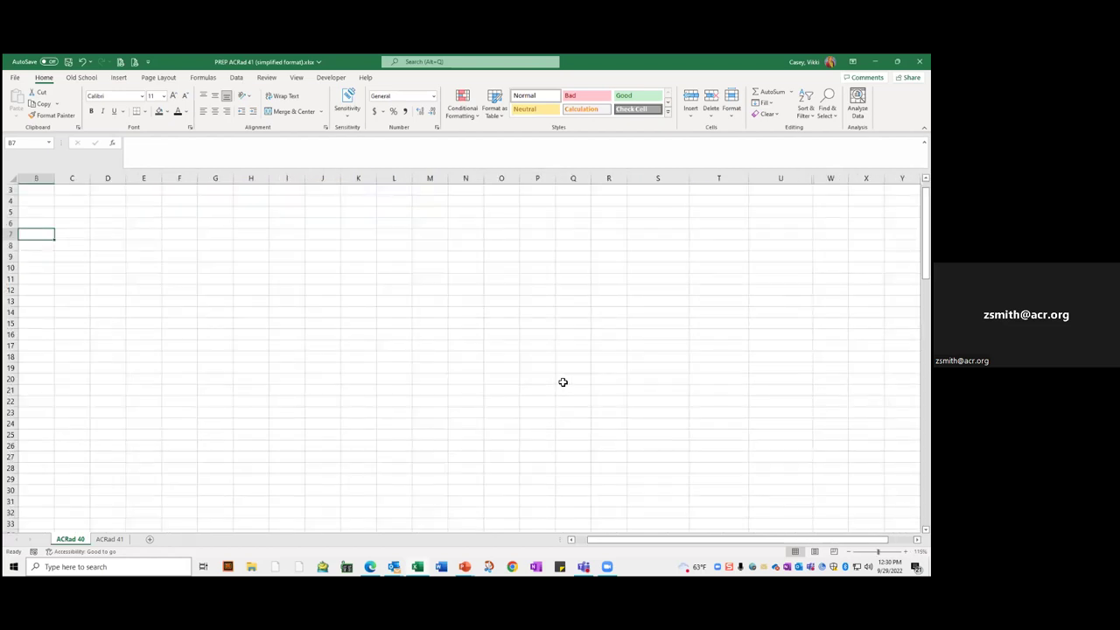
{"action": "left_click", "coordinate": [138, 245]}
{"action": "key", "text": "Up"}
{"action": "key", "text": "ctrl+Up"}
{"action": "key", "text": "Up"}
{"action": "key", "text": "Left"}
{"action": "key", "text": "Left"}
{"action": "key", "text": "Left"}
{"action": "key", "text": "Left"}
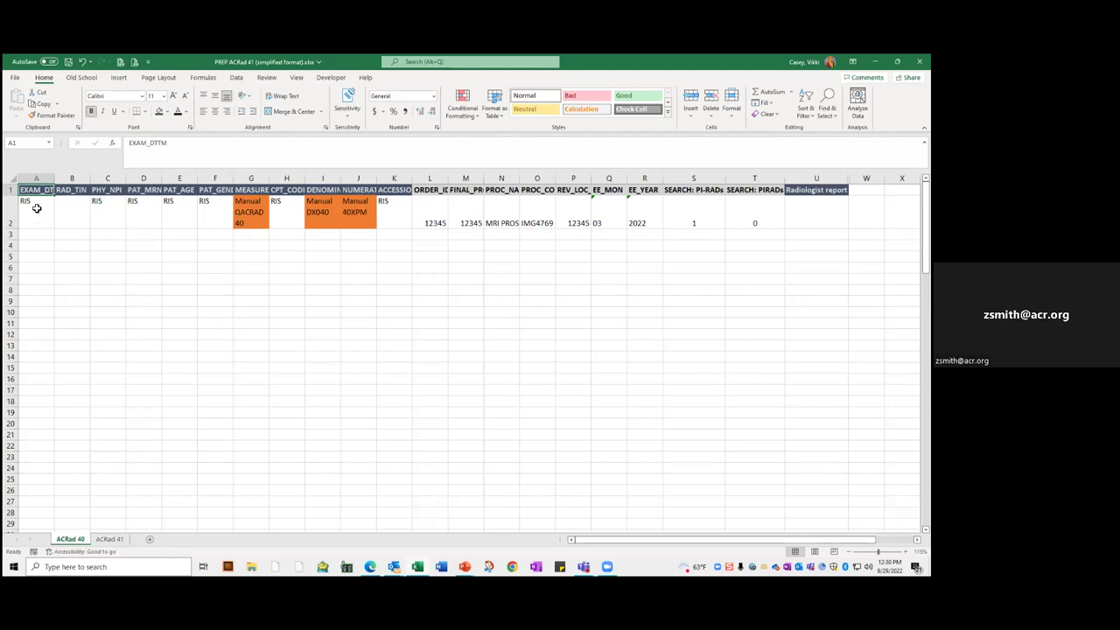
Step: Review the row 2 source entries on ACRad 40 from the exam date through the accession column, including the manual measure field
{"action": "left_click_drag", "start_coordinate": [37, 208], "coordinate": [80, 207]}
{"action": "left_click", "coordinate": [38, 244]}
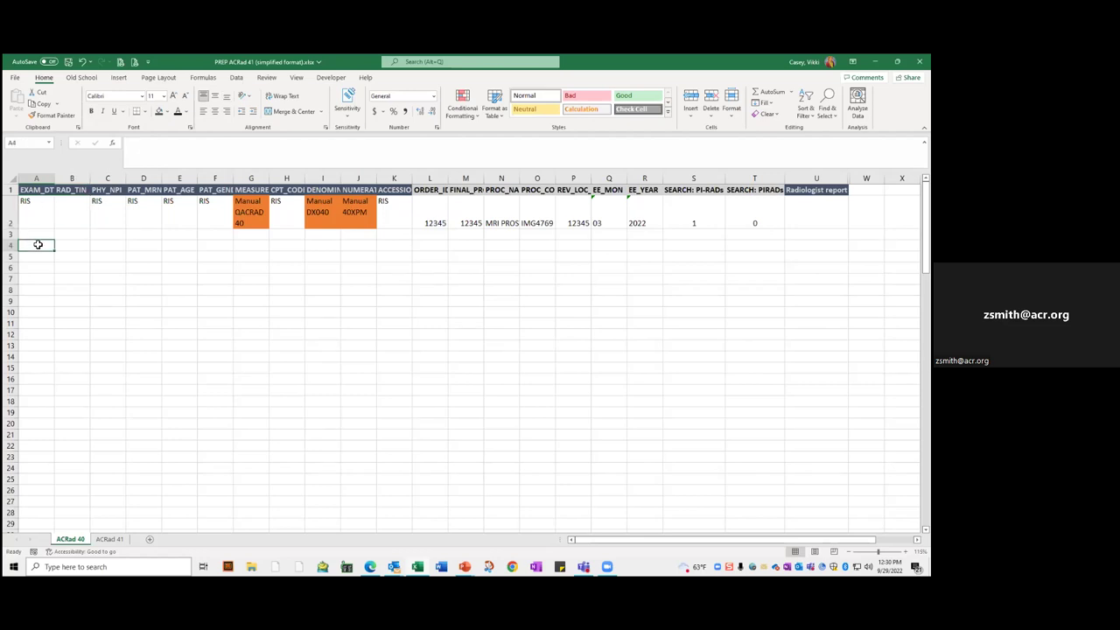
{"action": "left_click", "coordinate": [75, 212]}
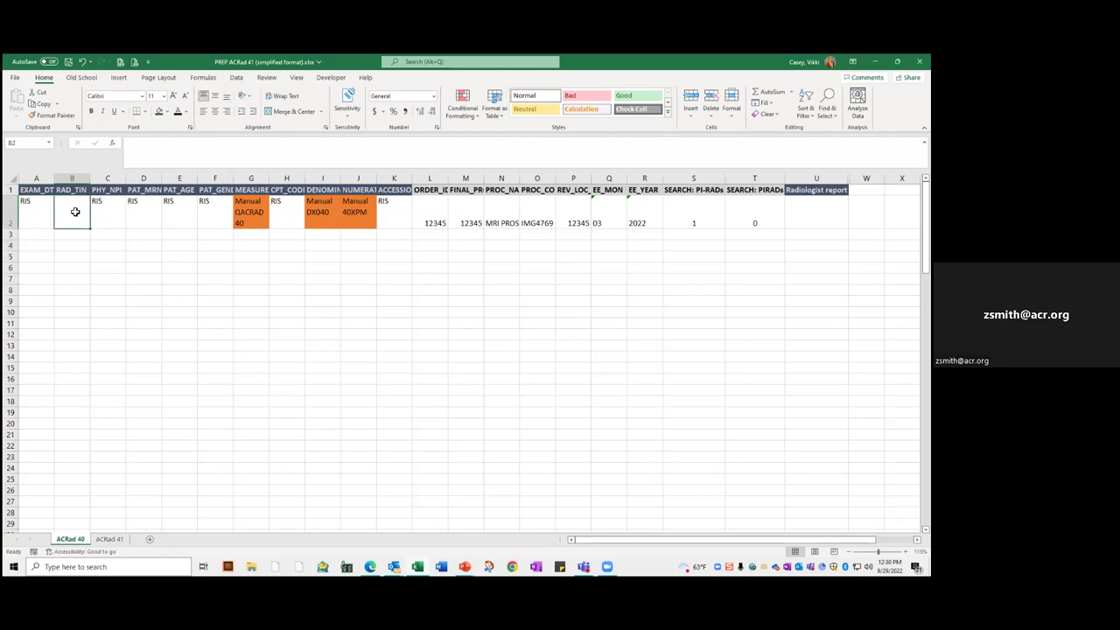
{"action": "left_click_drag", "start_coordinate": [110, 206], "coordinate": [199, 211]}
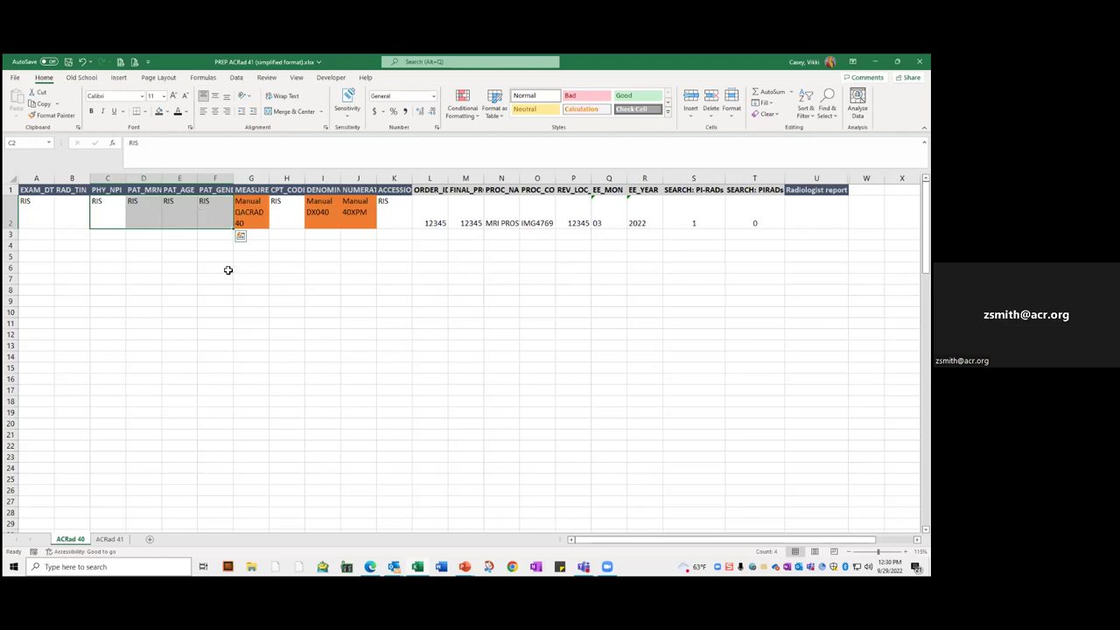
{"action": "left_click", "coordinate": [254, 215]}
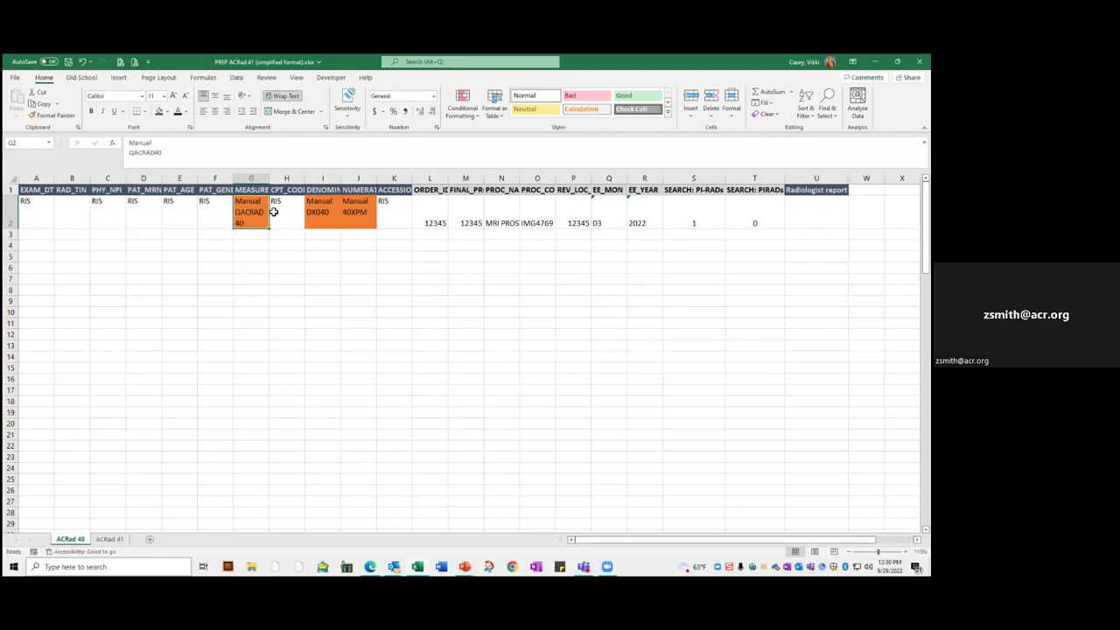
{"action": "left_click", "coordinate": [276, 212]}
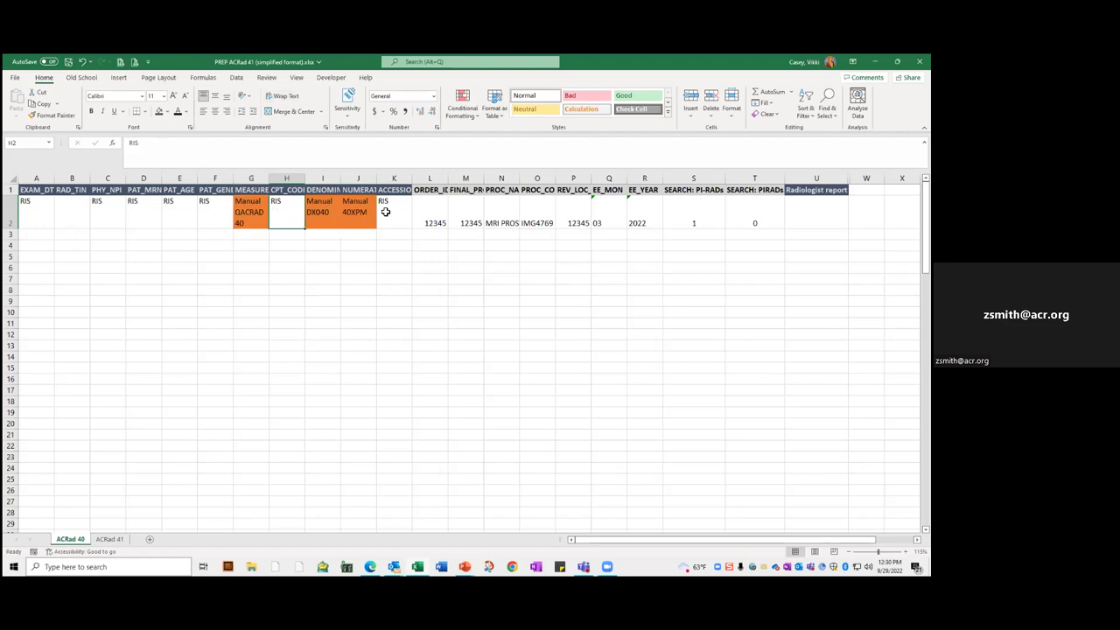
{"action": "left_click", "coordinate": [385, 212]}
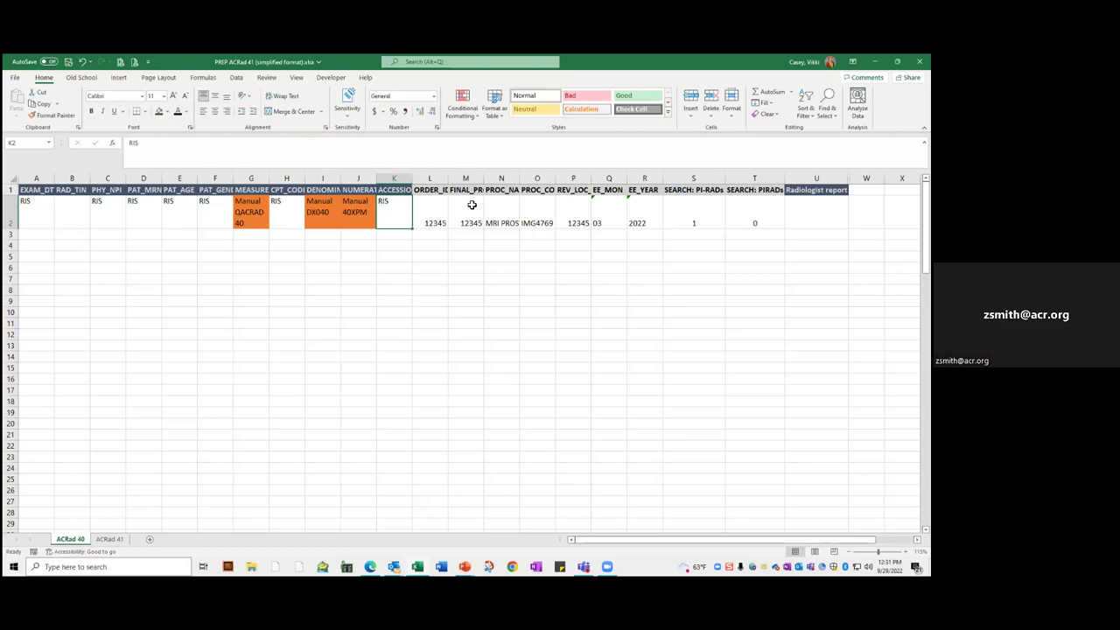
Step: Go through the order, procedure, location, month and year fields in row 2, columns L to R
{"action": "left_click", "coordinate": [437, 209]}
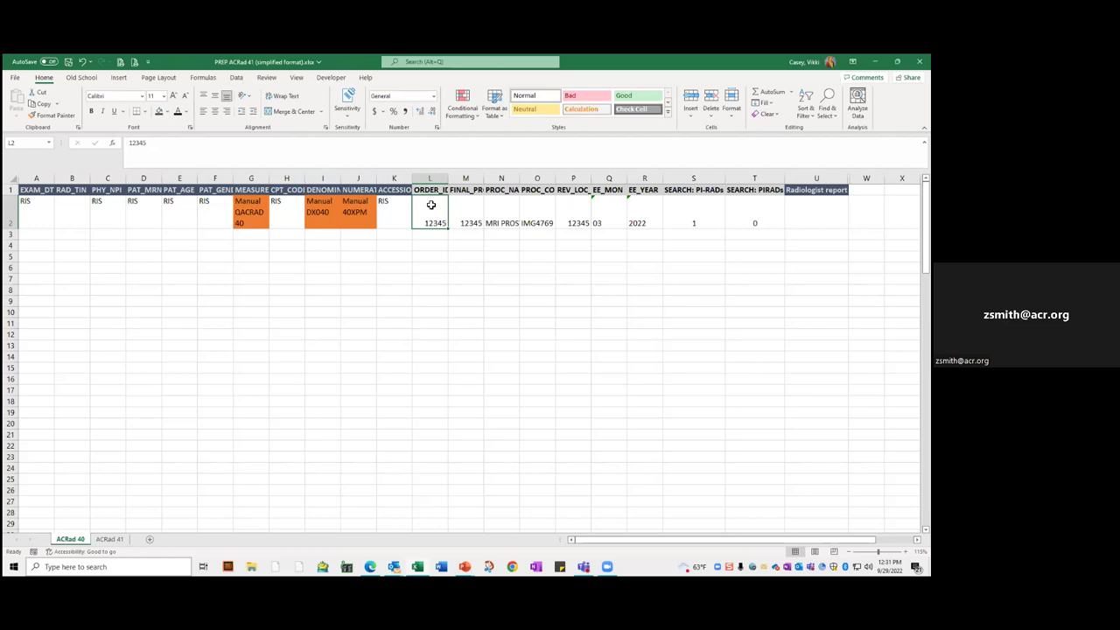
{"action": "key", "text": "Tab"}
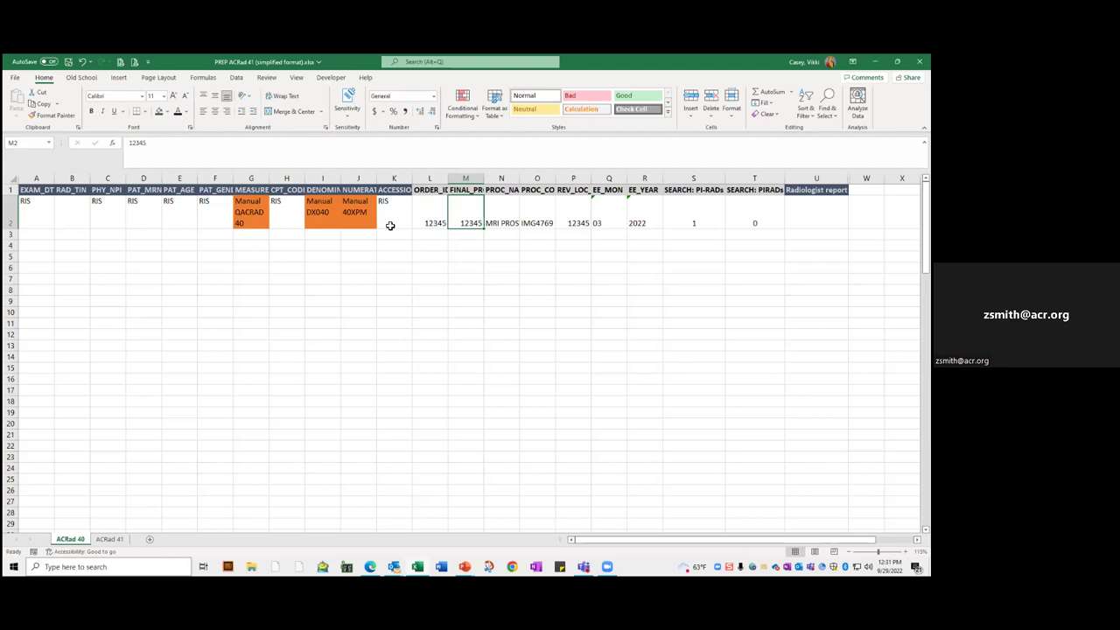
{"action": "left_click", "coordinate": [507, 208]}
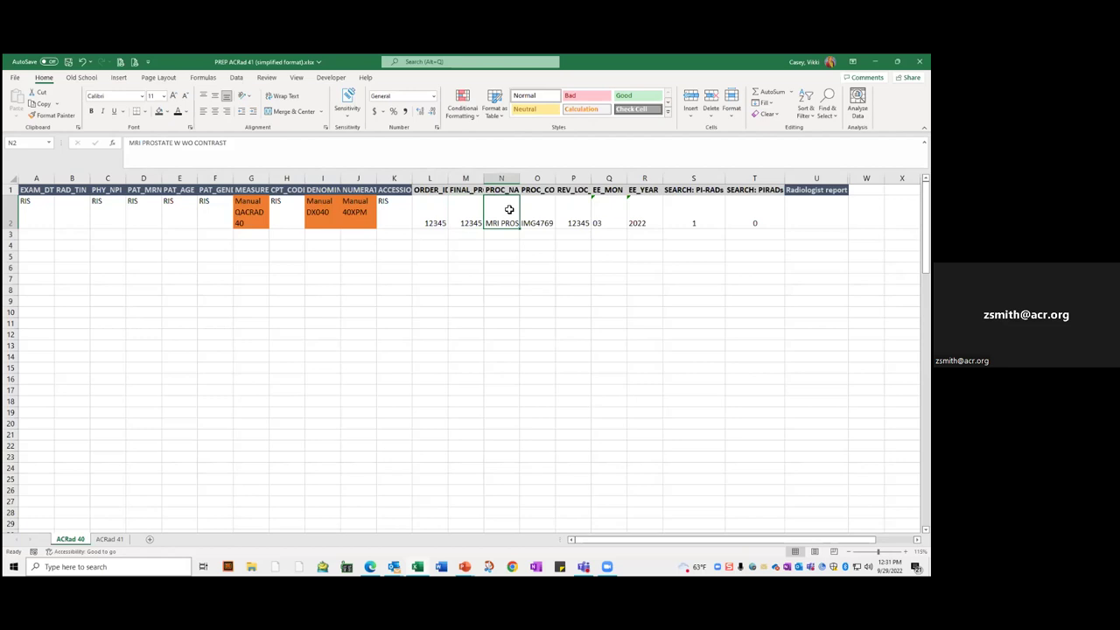
{"action": "key", "text": "Right"}
{"action": "key", "text": "Right"}
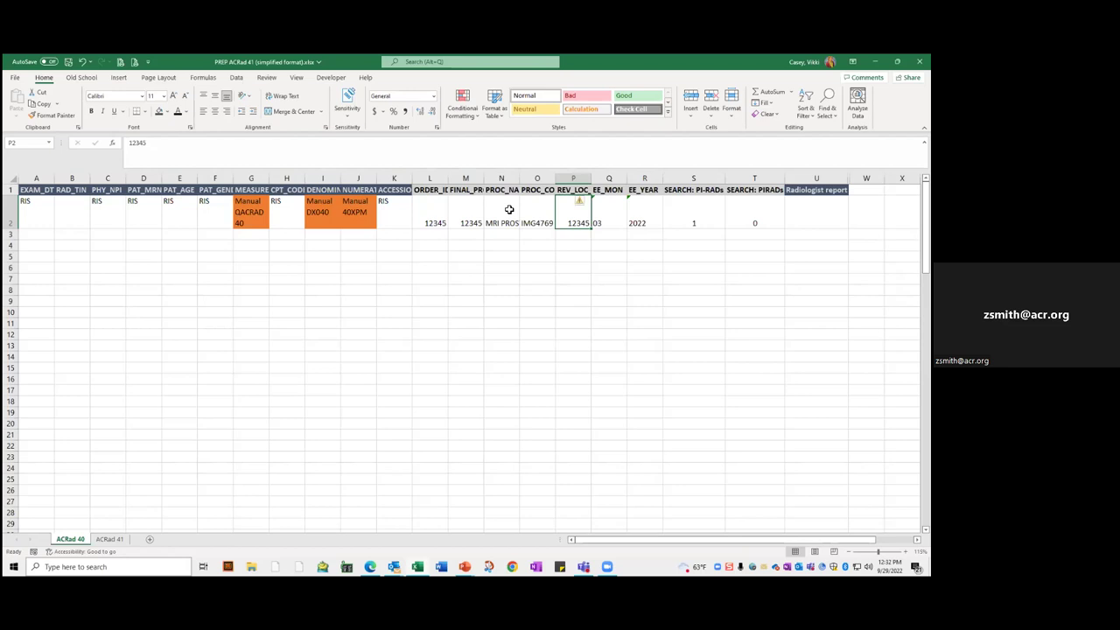
{"action": "key", "text": "Right"}
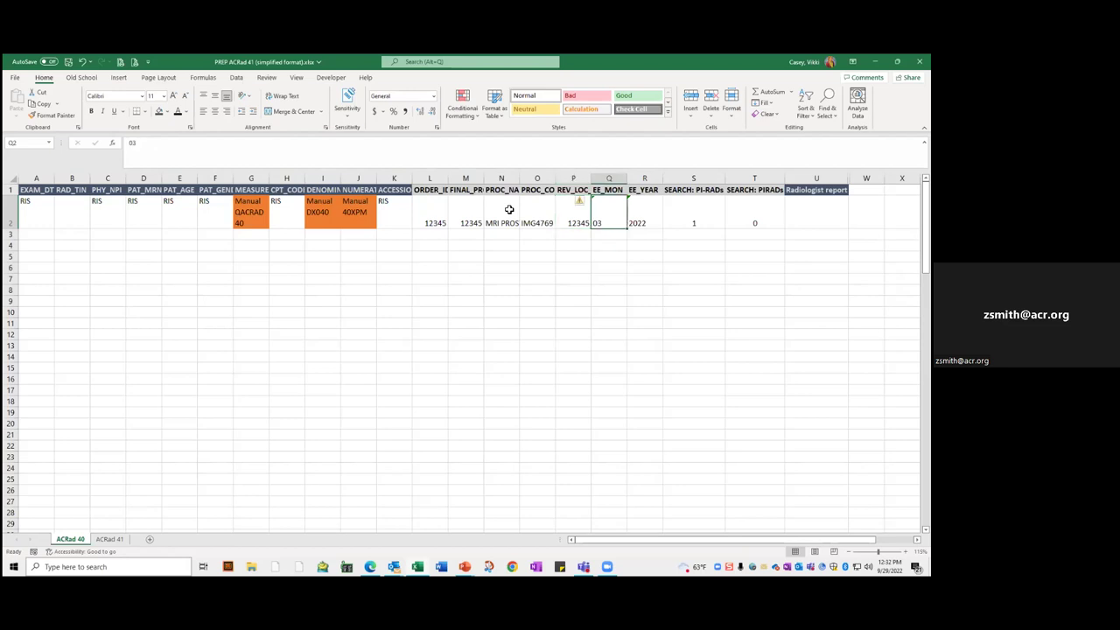
{"action": "key", "text": "Right"}
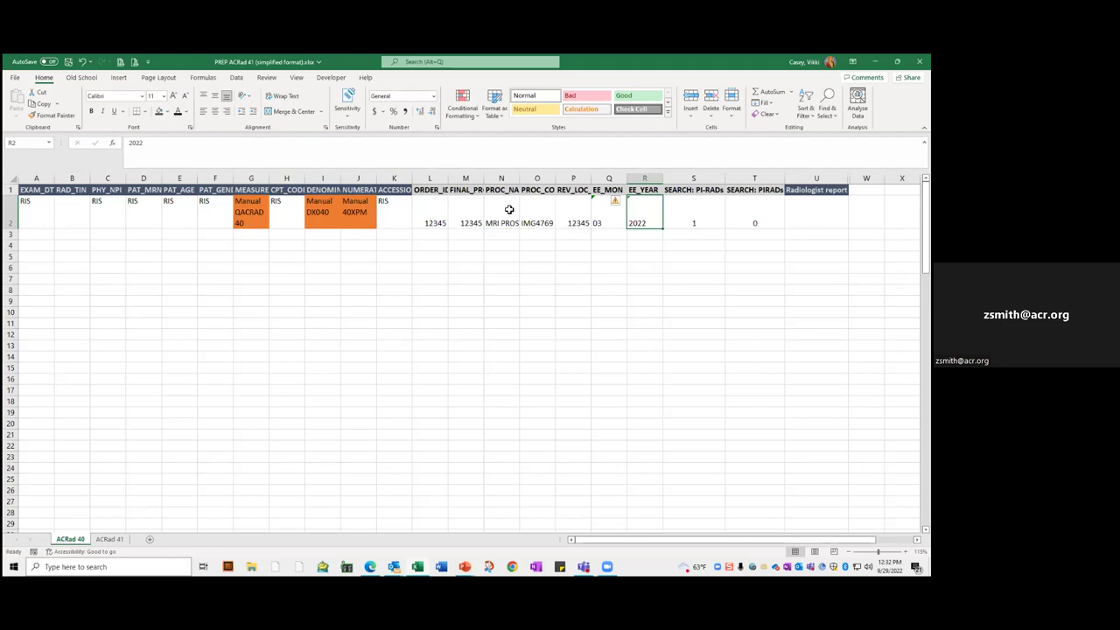
{"action": "key", "text": "Left"}
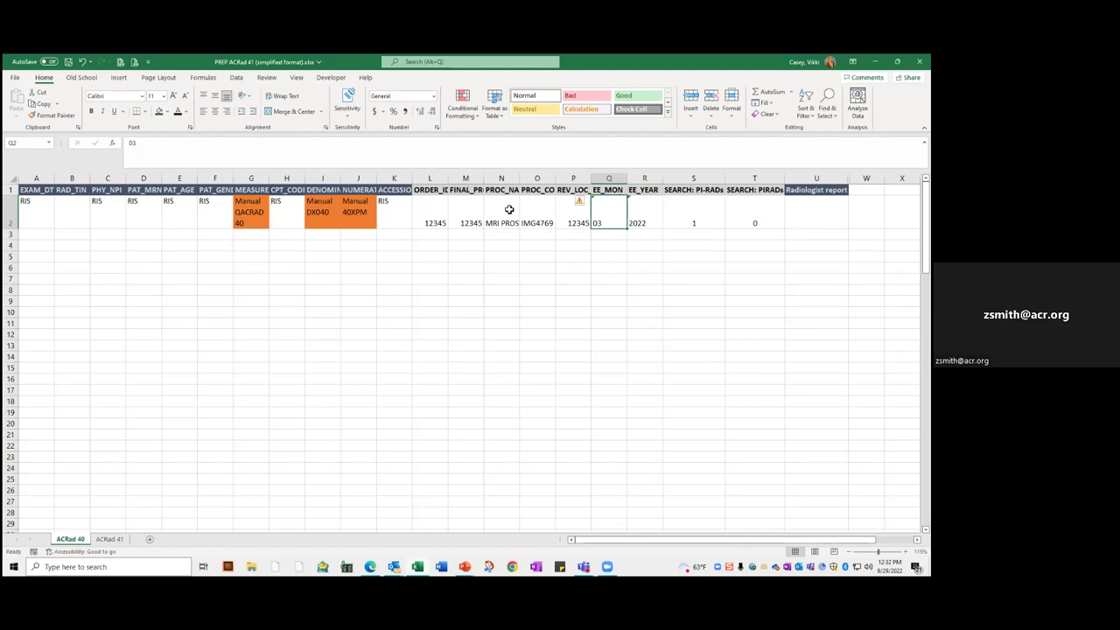
{"action": "key", "text": "Right"}
Step: Inspect the keyword search and radiologist report cells in row 2, highlighting the "PI-RADS" search term in the formula in S2
{"action": "key", "text": "Right"}
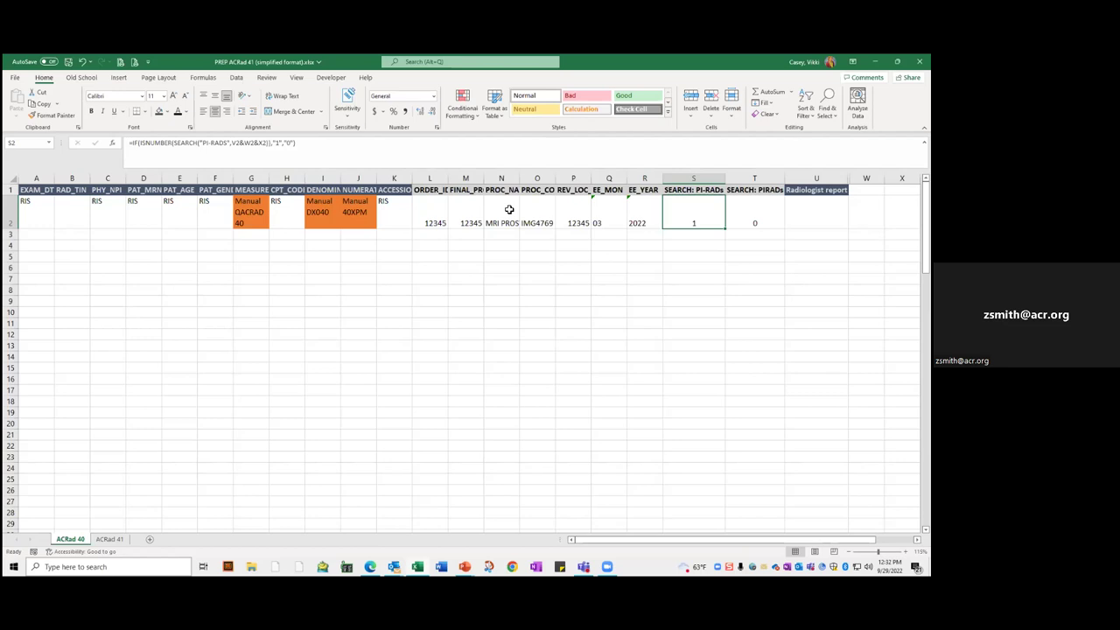
{"action": "key", "text": "Right"}
{"action": "key", "text": "Right"}
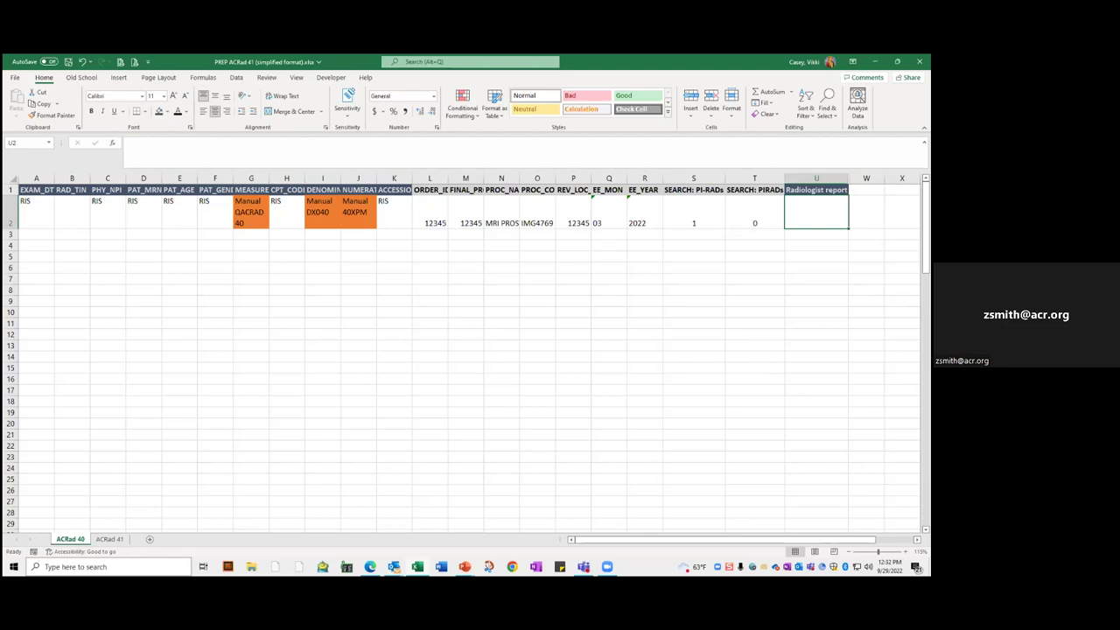
{"action": "left_click", "coordinate": [707, 211]}
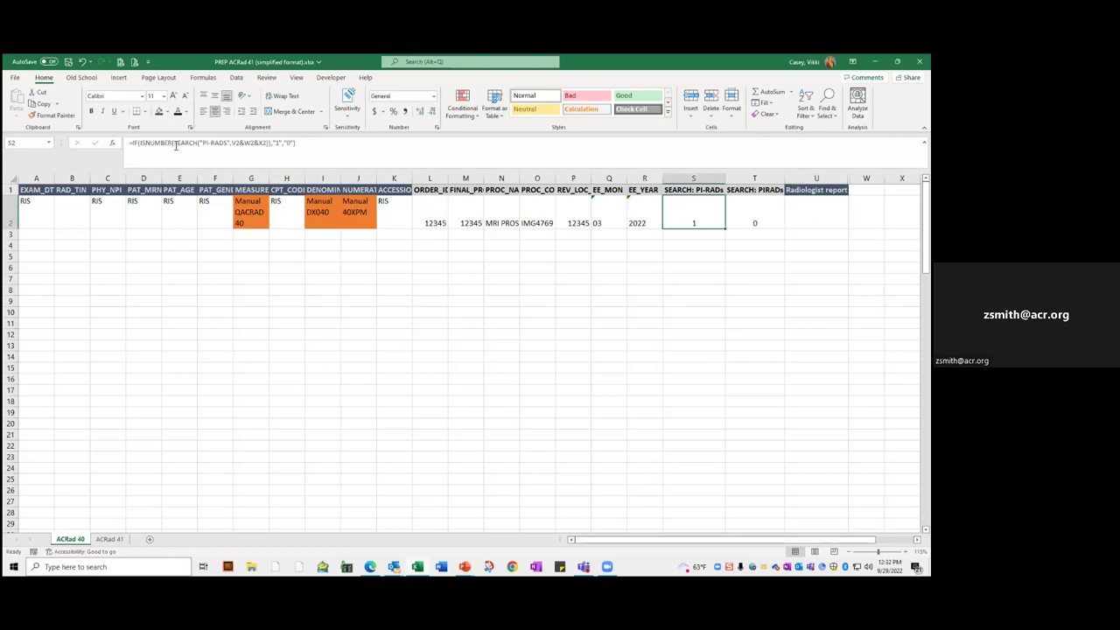
{"action": "left_click_drag", "start_coordinate": [203, 143], "coordinate": [231, 146]}
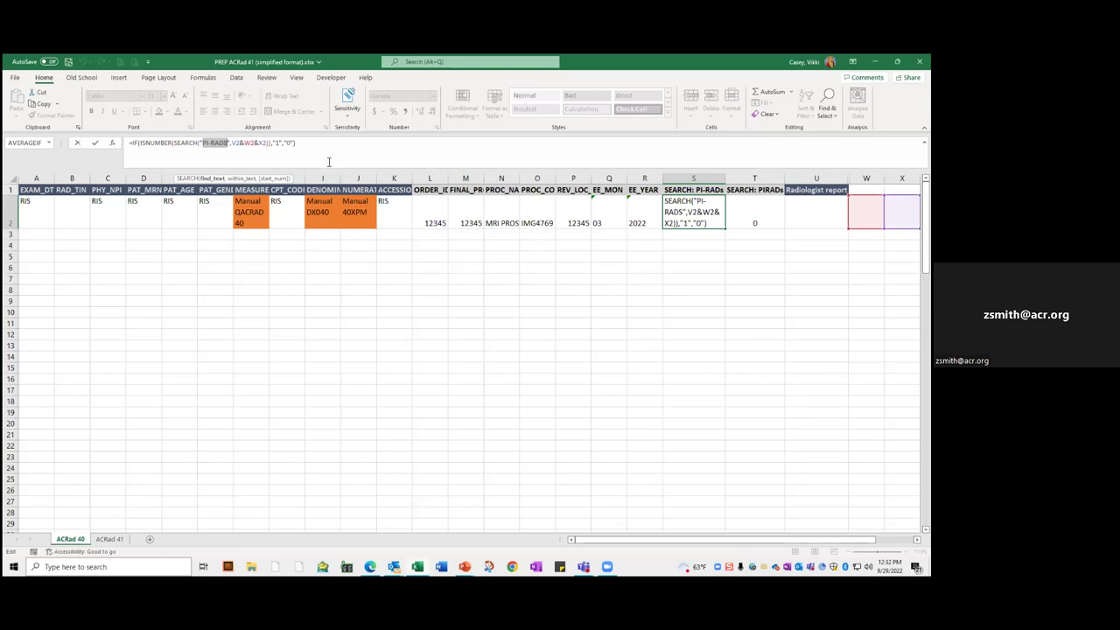
{"action": "left_click", "coordinate": [690, 216]}
{"action": "left_click", "coordinate": [707, 223]}
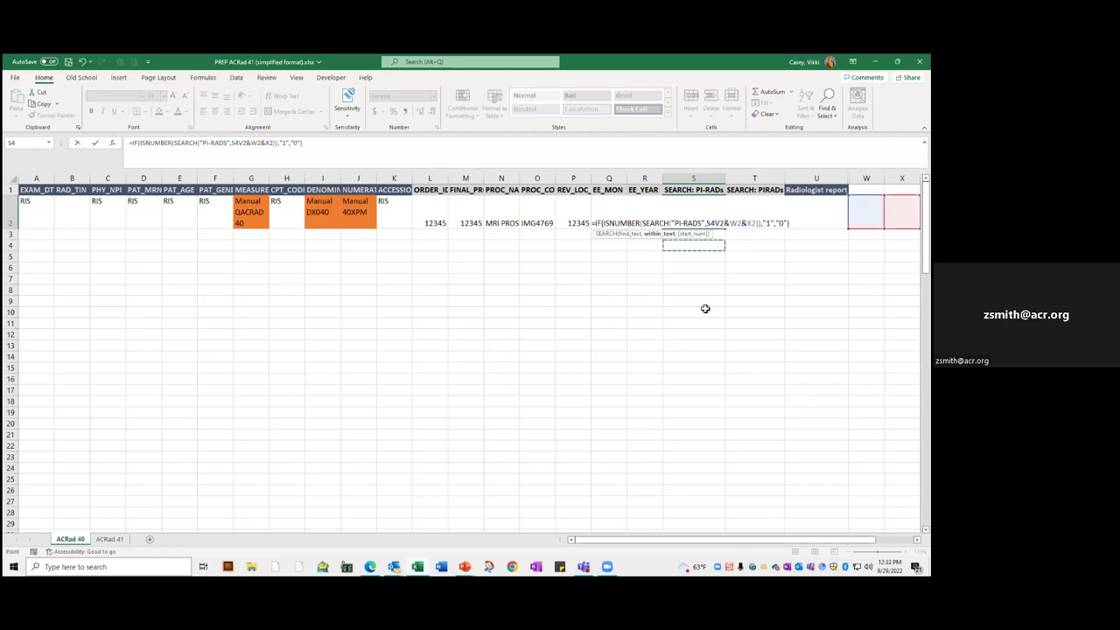
{"action": "key", "text": "ctrl+Return"}
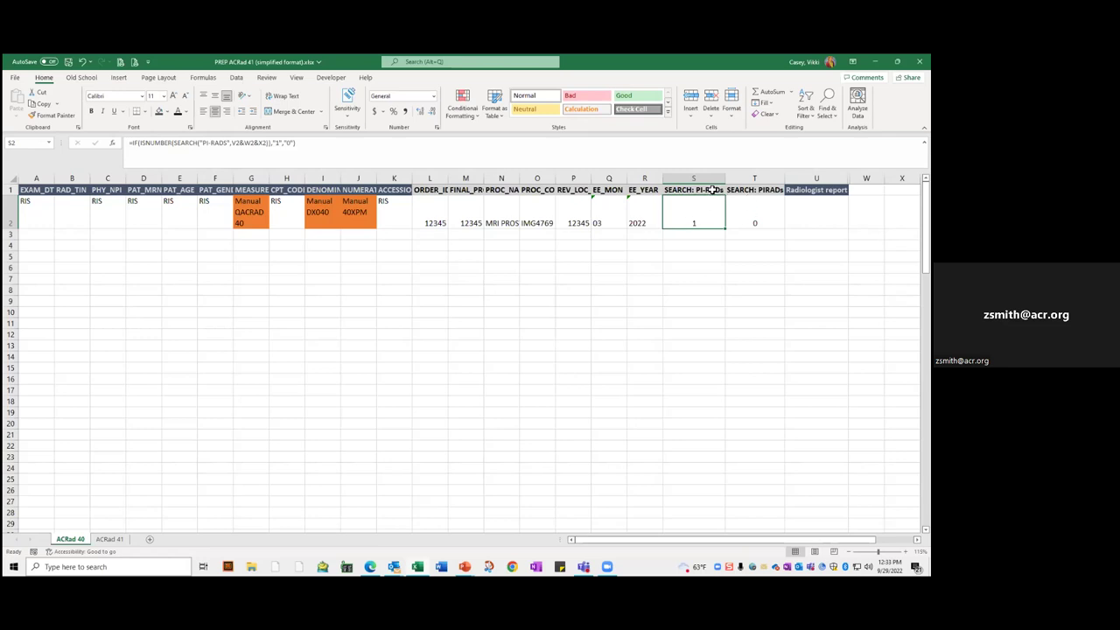
Step: Compare the SEARCH: PI-RADs and SEARCH: PIRADs headers and check the formulas beneath them in S2 and T2
{"action": "left_click_drag", "start_coordinate": [716, 191], "coordinate": [748, 191]}
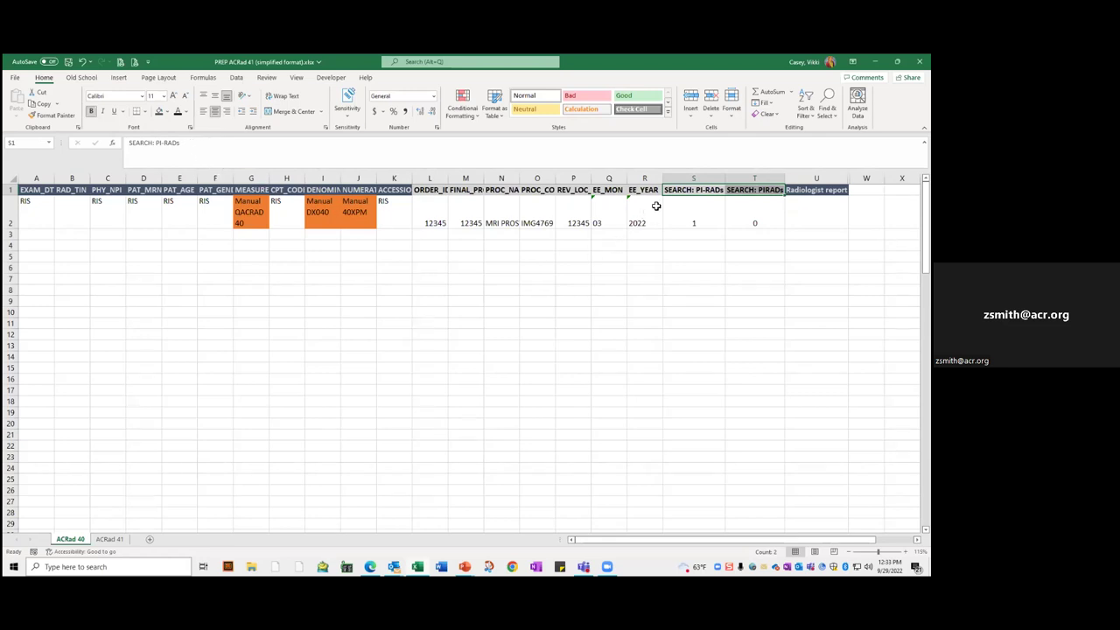
{"action": "left_click", "coordinate": [687, 247]}
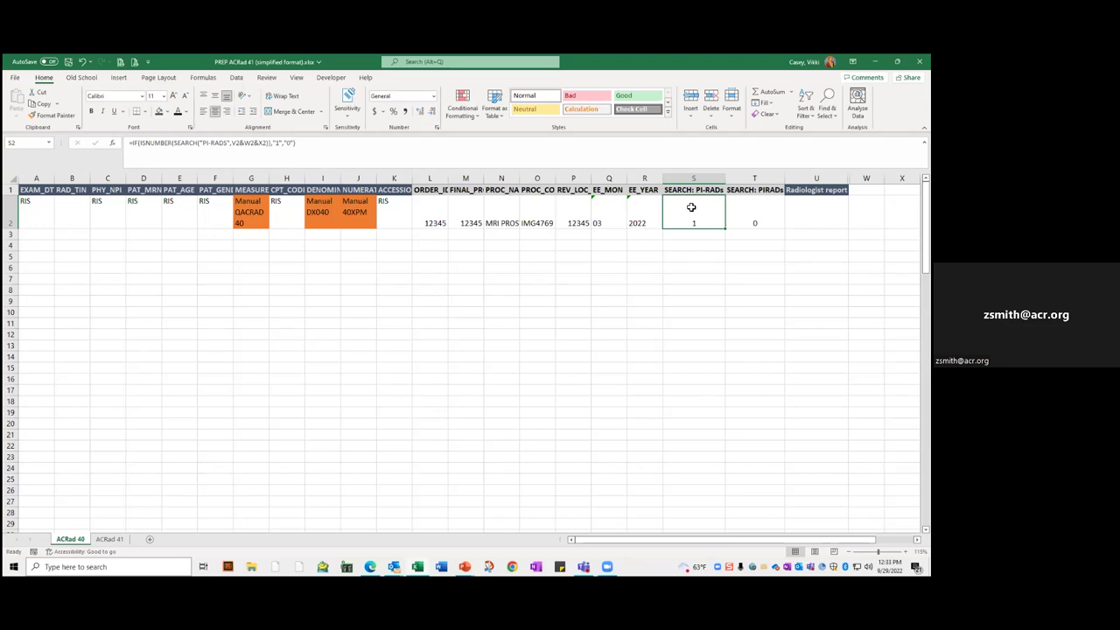
{"action": "left_click", "coordinate": [754, 208]}
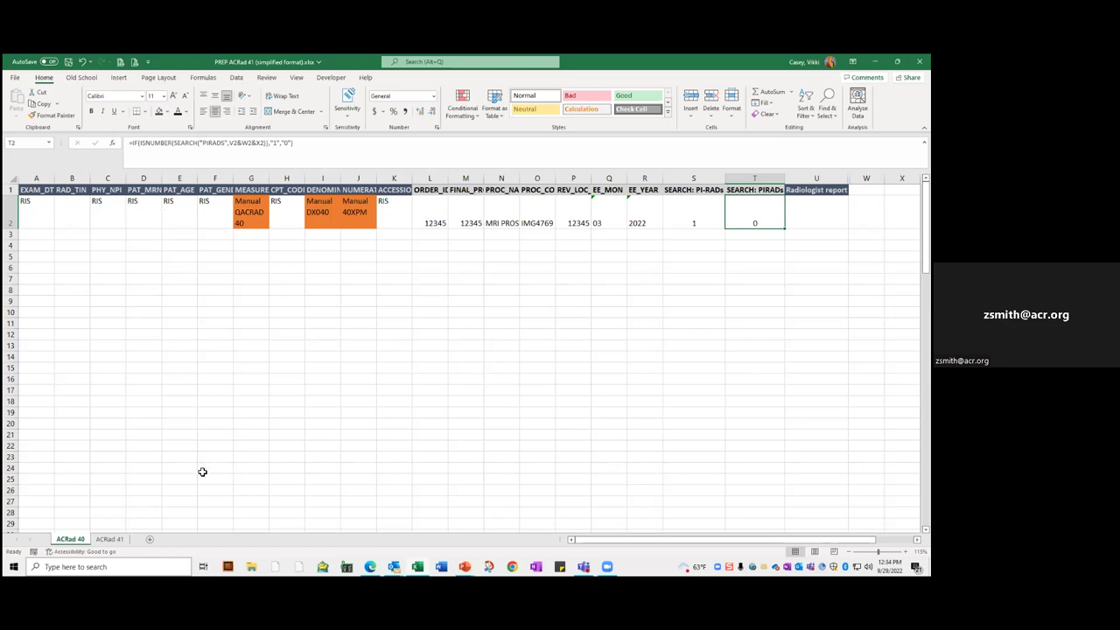
Step: Open the ACRad 41 worksheet and review its RIS and manual fields and the procedure, location and month entries
{"action": "left_click", "coordinate": [110, 539]}
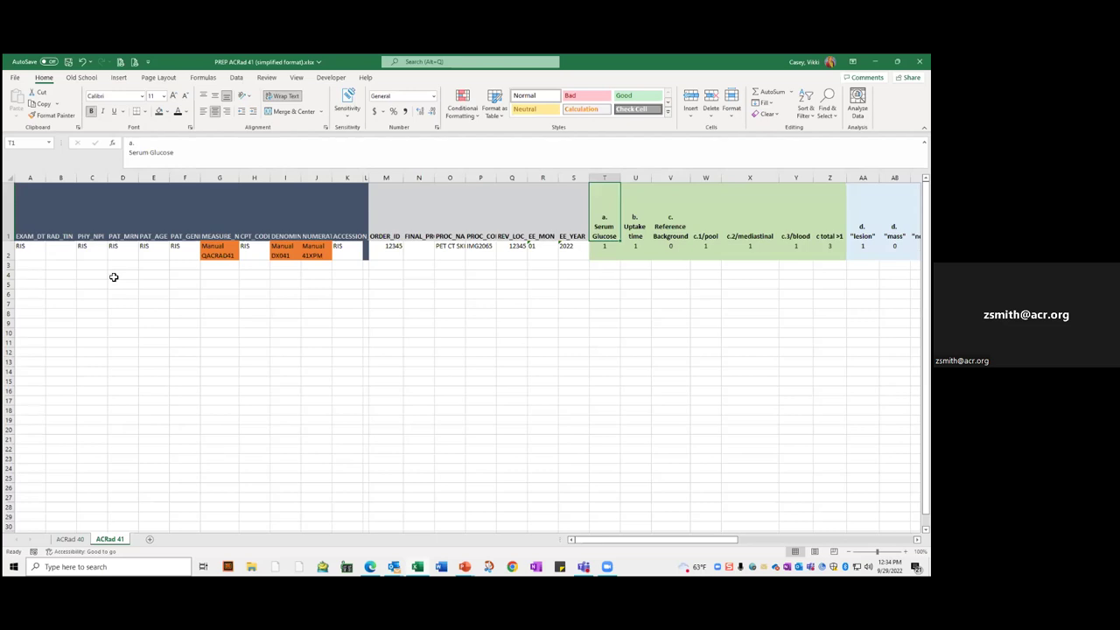
{"action": "left_click_drag", "start_coordinate": [33, 217], "coordinate": [347, 271]}
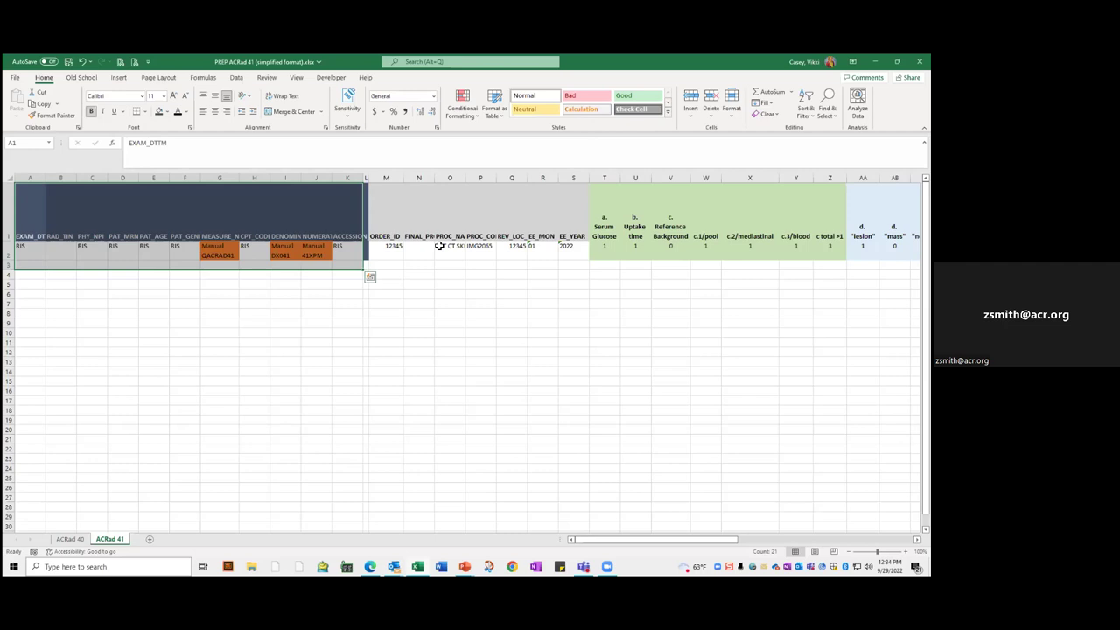
{"action": "left_click_drag", "start_coordinate": [419, 247], "coordinate": [543, 248]}
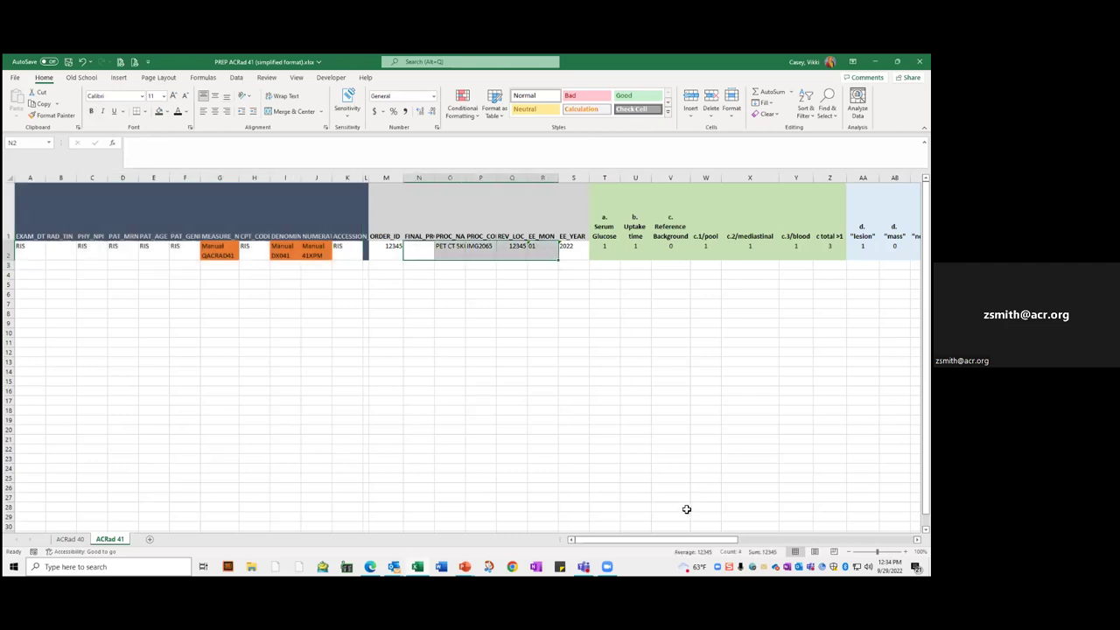
Step: Bring the keyword criteria columns into view and check the "blood" search formula in Y2
{"action": "left_click_drag", "start_coordinate": [663, 543], "coordinate": [801, 543]}
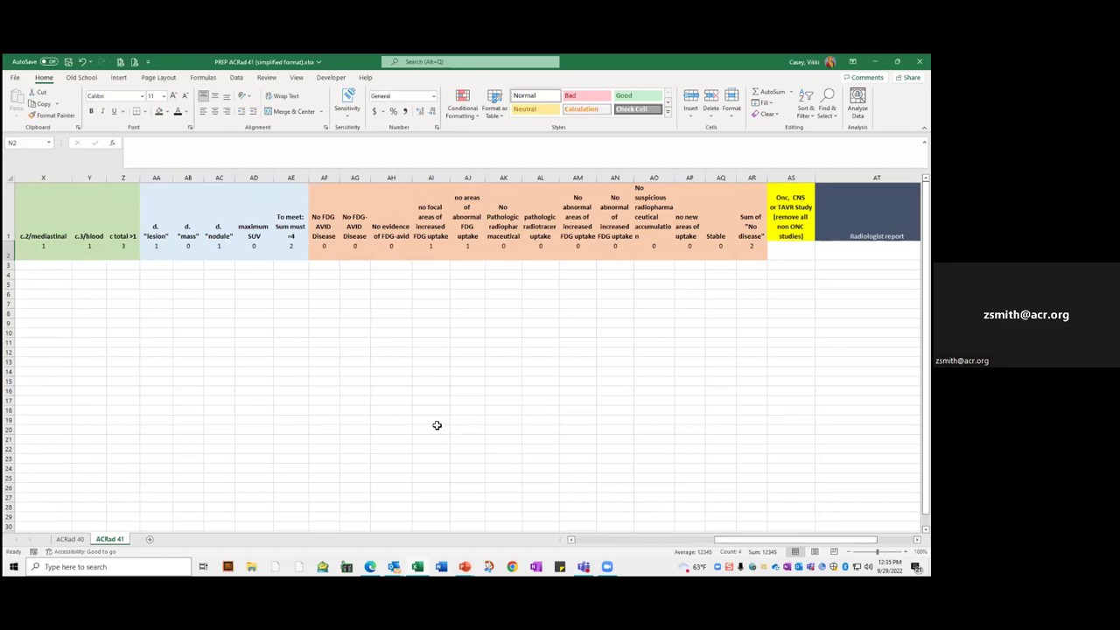
{"action": "left_click", "coordinate": [117, 234]}
{"action": "left_click", "coordinate": [88, 236]}
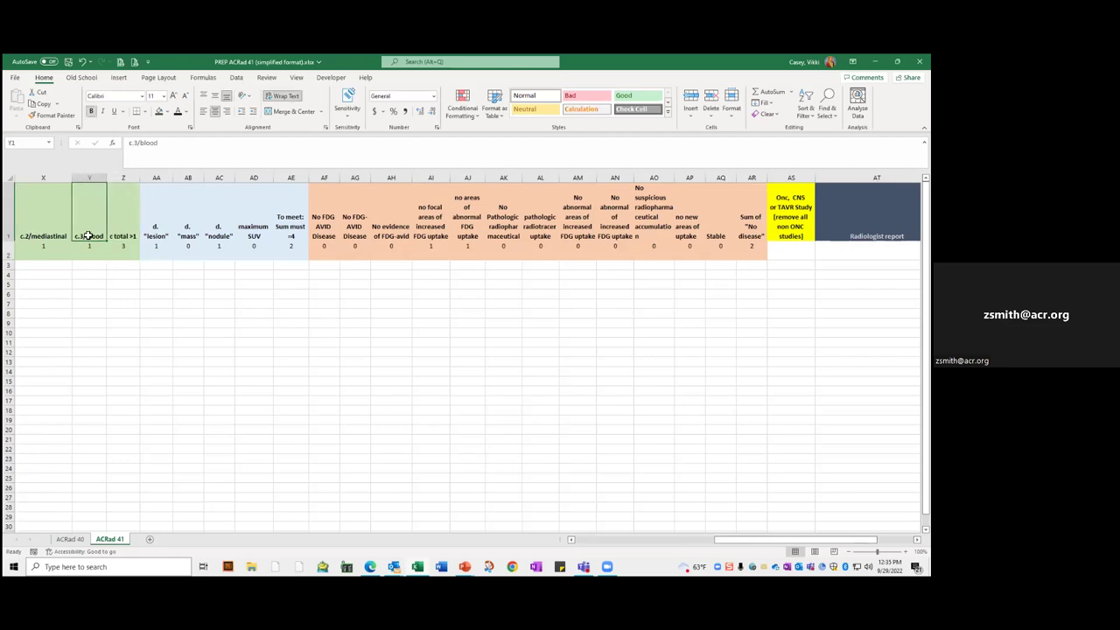
{"action": "left_click", "coordinate": [90, 250]}
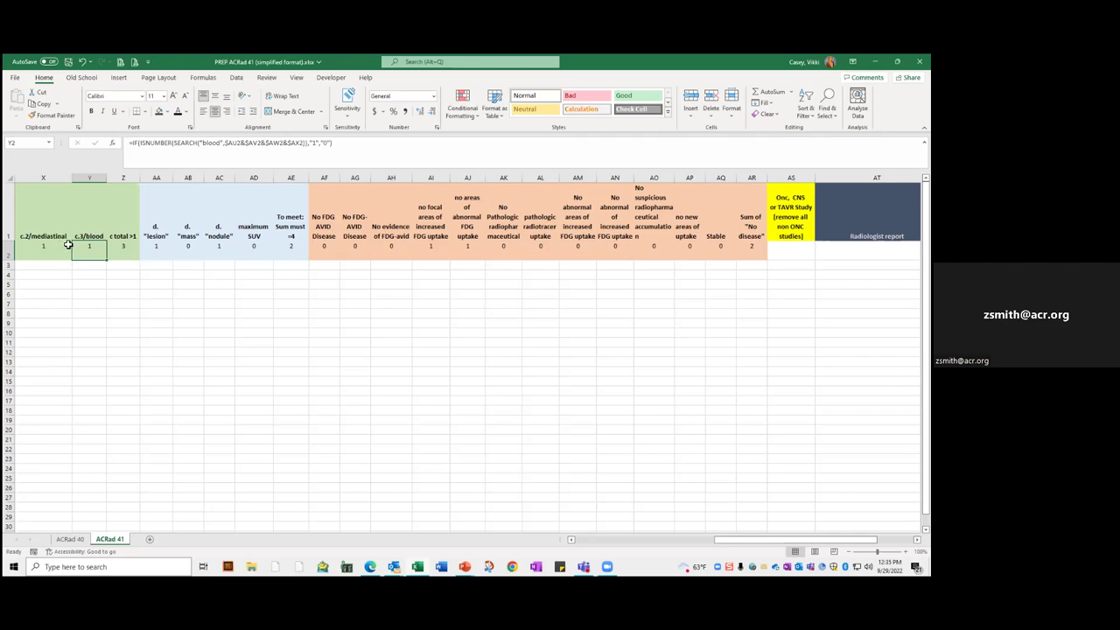
Step: Review the reference background criteria from c.1/pool across to the c total >1 formula in Z2
{"action": "key", "text": "Up"}
{"action": "key", "text": "Left"}
{"action": "key", "text": "Left"}
{"action": "key", "text": "Left"}
{"action": "key", "text": "Right"}
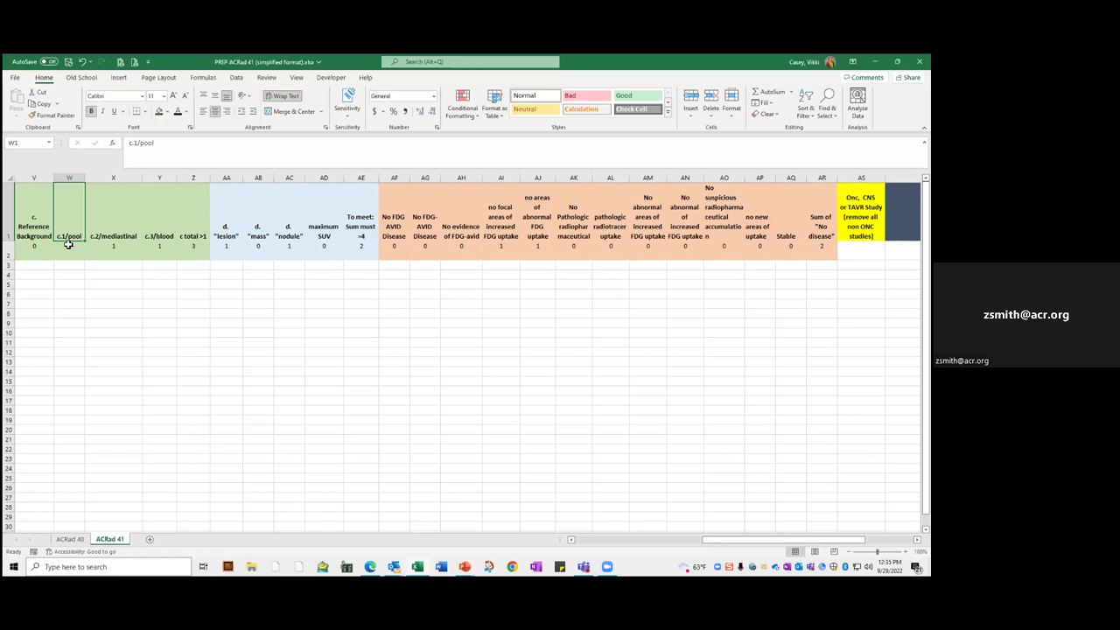
{"action": "left_click", "coordinate": [69, 245]}
{"action": "key", "text": "Right"}
{"action": "key", "text": "Right"}
{"action": "key", "text": "Right"}
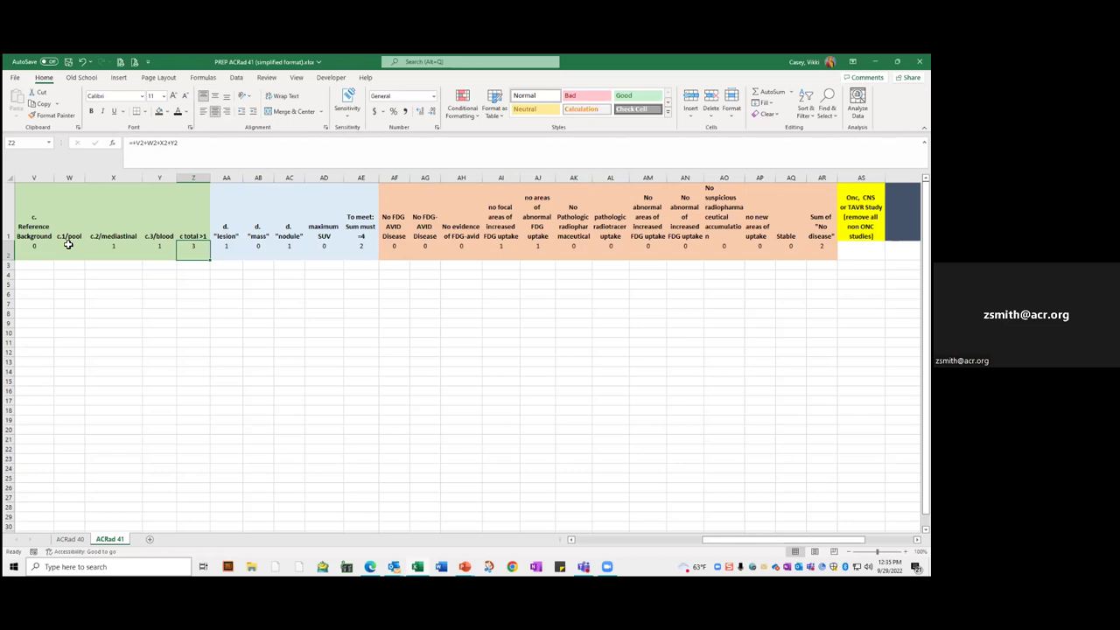
Step: Inspect the d. "lesion" criterion and highlight its search term in the formula in AA2
{"action": "key", "text": "Up"}
{"action": "key", "text": "Right"}
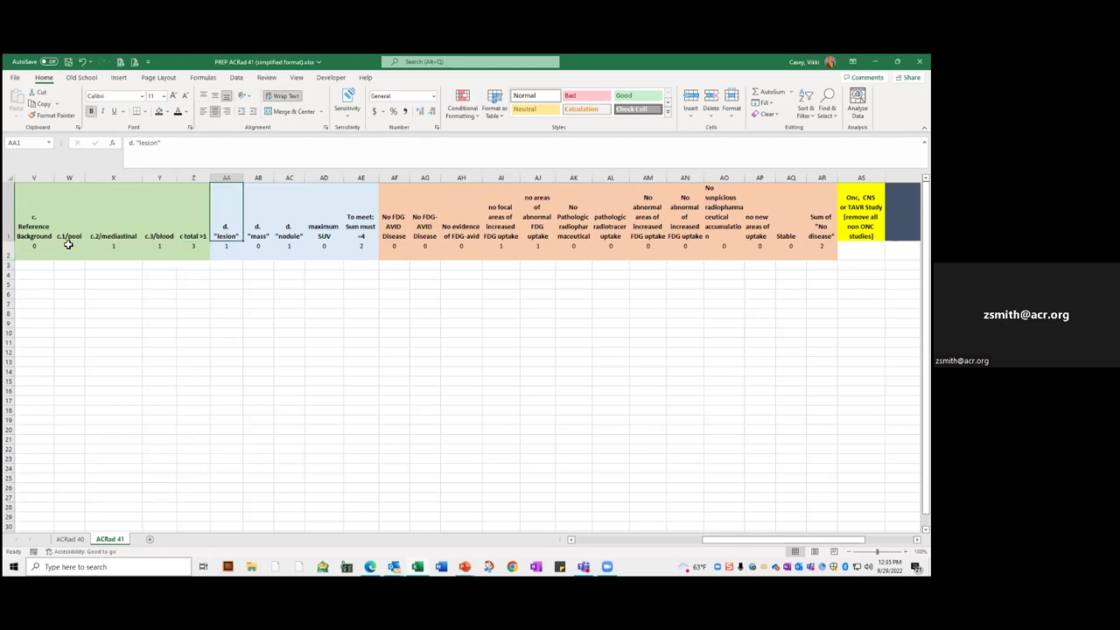
{"action": "key", "text": "Down"}
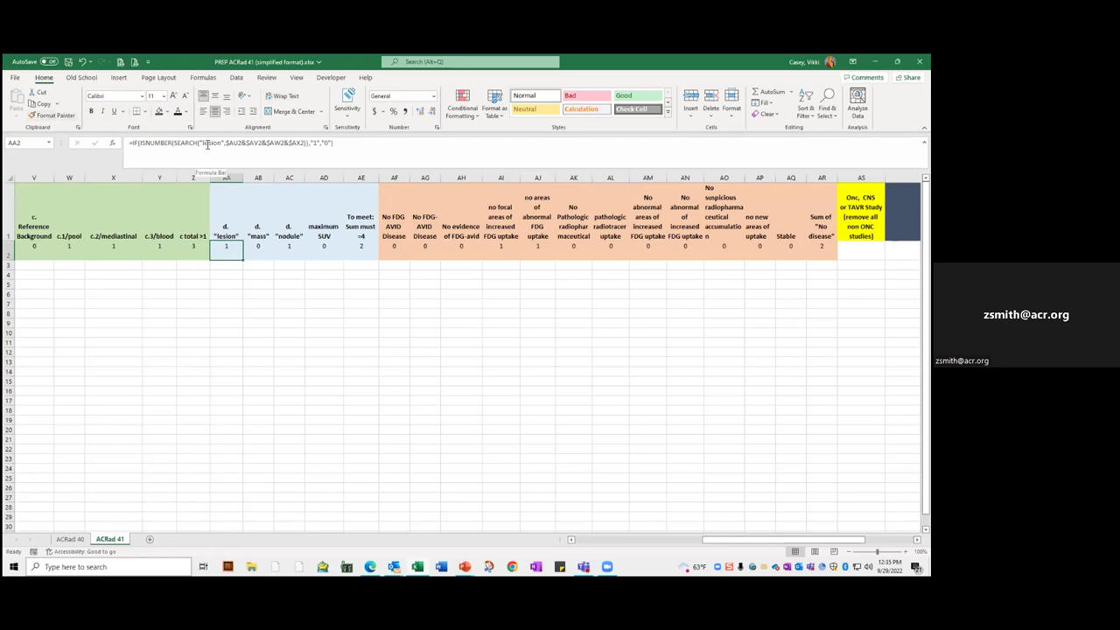
{"action": "left_click_drag", "start_coordinate": [206, 144], "coordinate": [219, 145]}
{"action": "left_click", "coordinate": [231, 313]}
{"action": "left_click", "coordinate": [227, 252]}
Step: Switch to the QCDR Webinar (09.29.2022) presentation in PowerPoint and display it as a slide show
{"action": "mouse_move", "coordinate": [464, 567]}
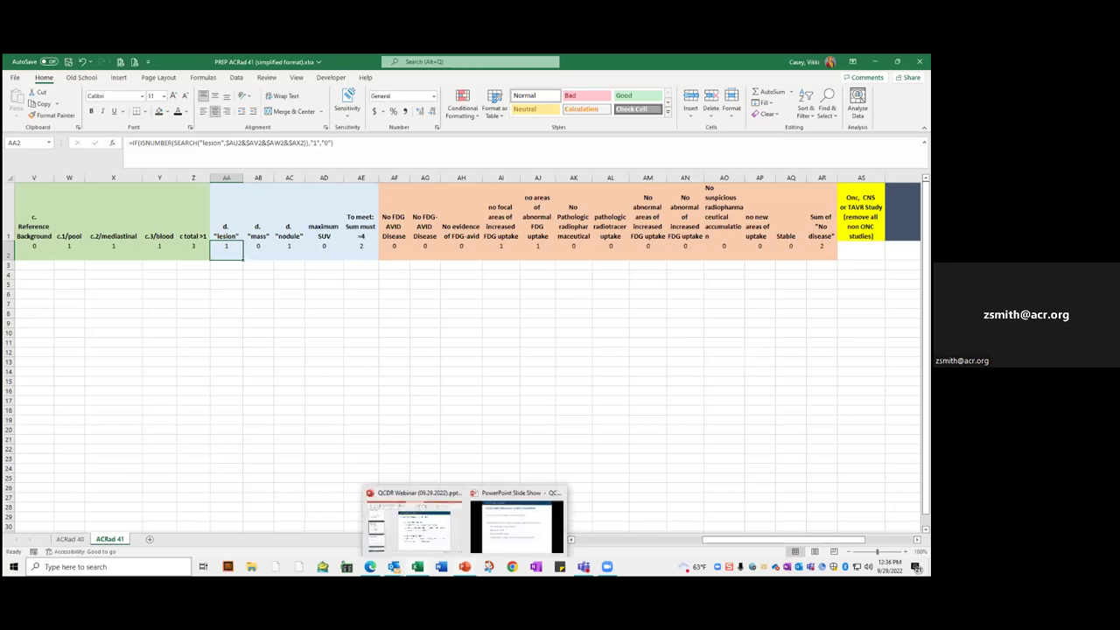
{"action": "left_click", "coordinate": [455, 538]}
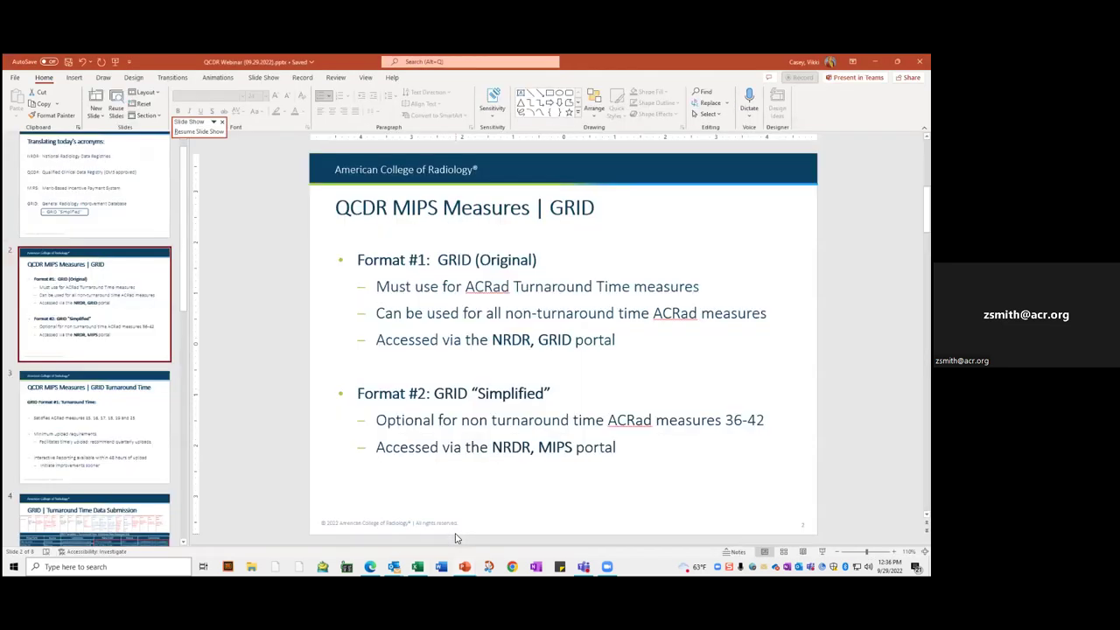
{"action": "left_click", "coordinate": [823, 552]}
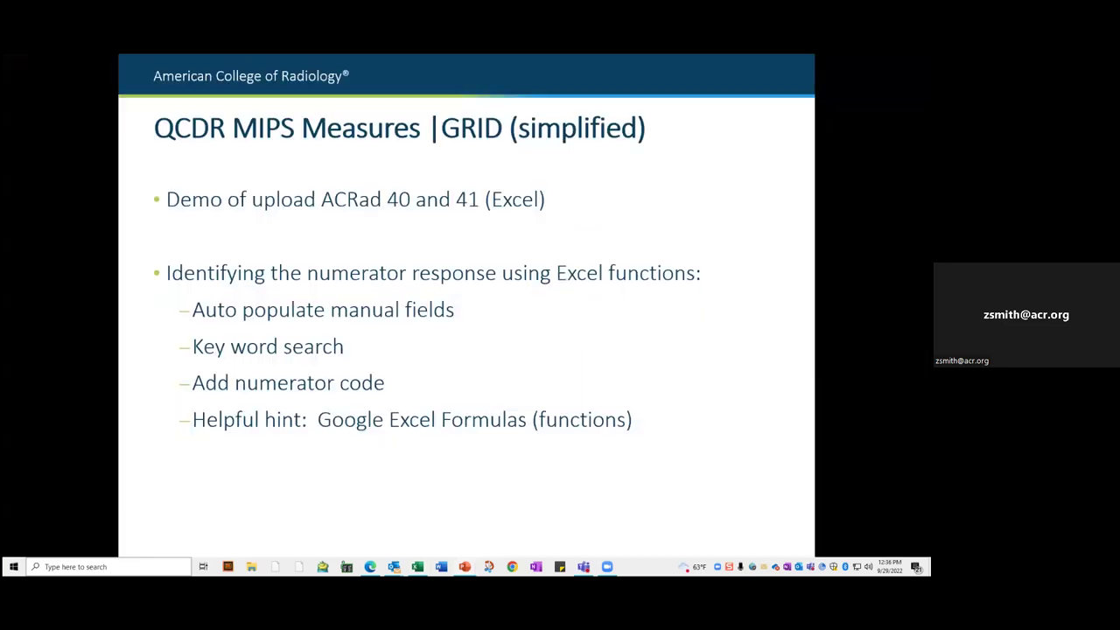